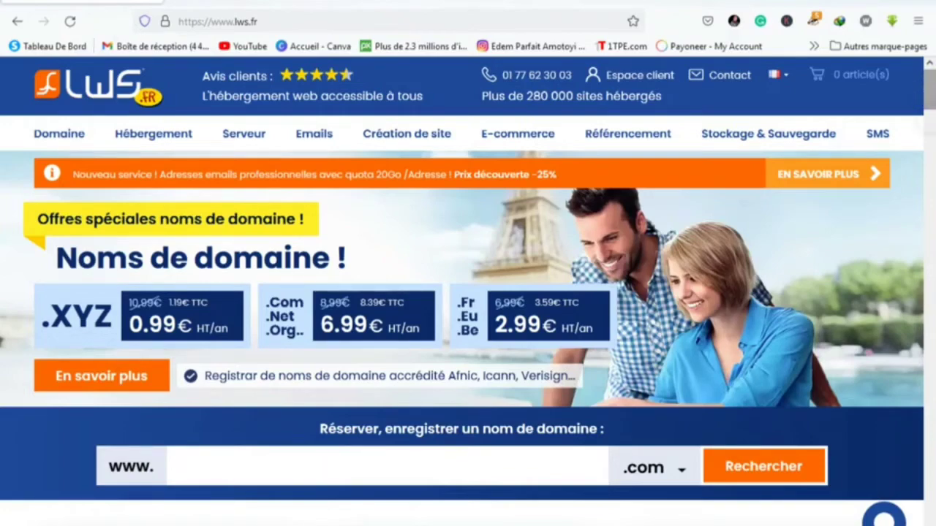
Search for the domain name businessasucces.com in the domain registration form on the home page
scroll(923, 97, down, 3)
scroll(923, 97, up, 3)
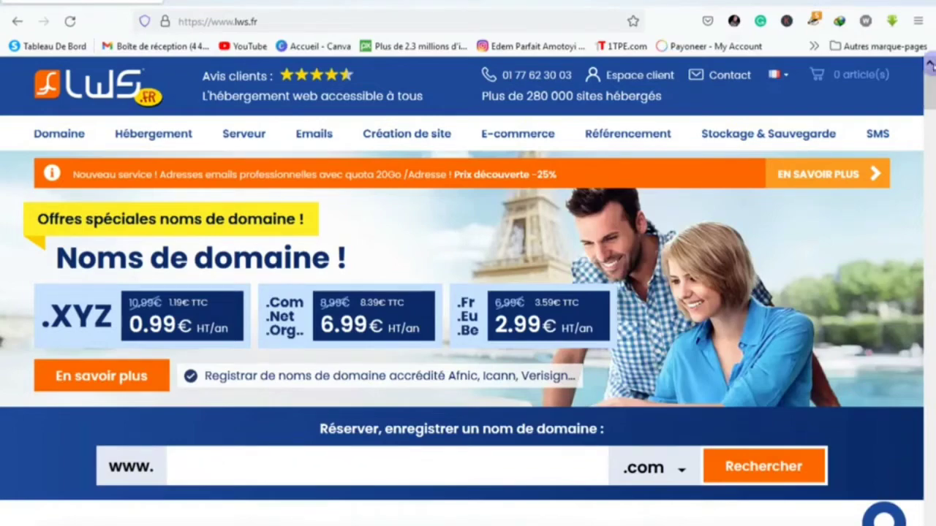
scroll(923, 103, down, 3)
scroll(468, 292, down, 3)
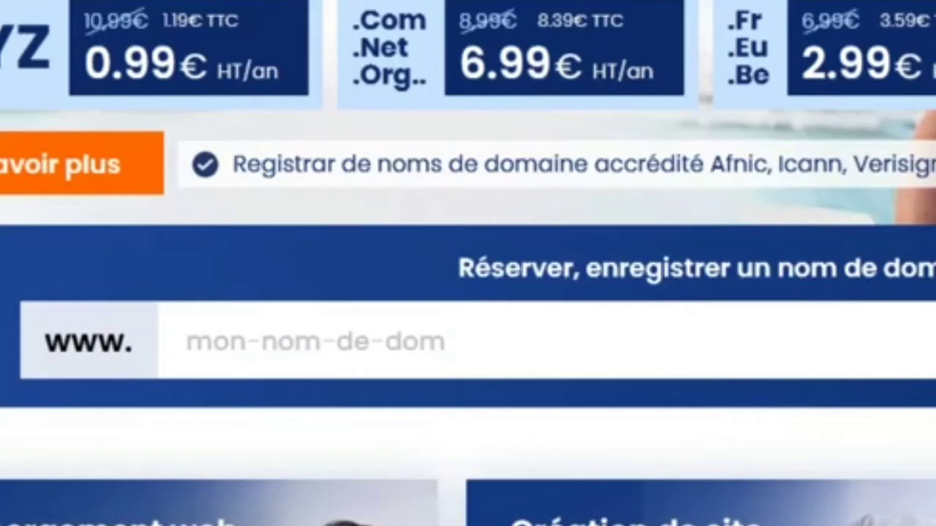
text(business)
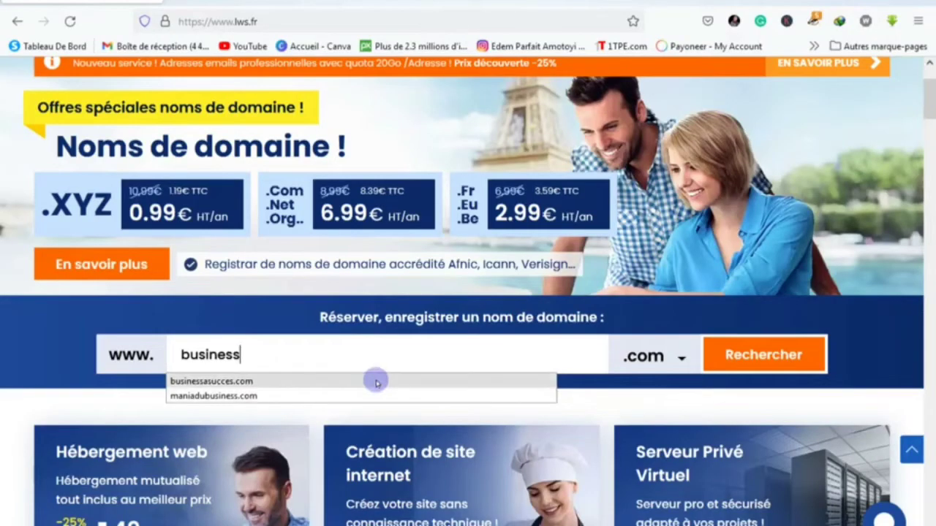
click(376, 382)
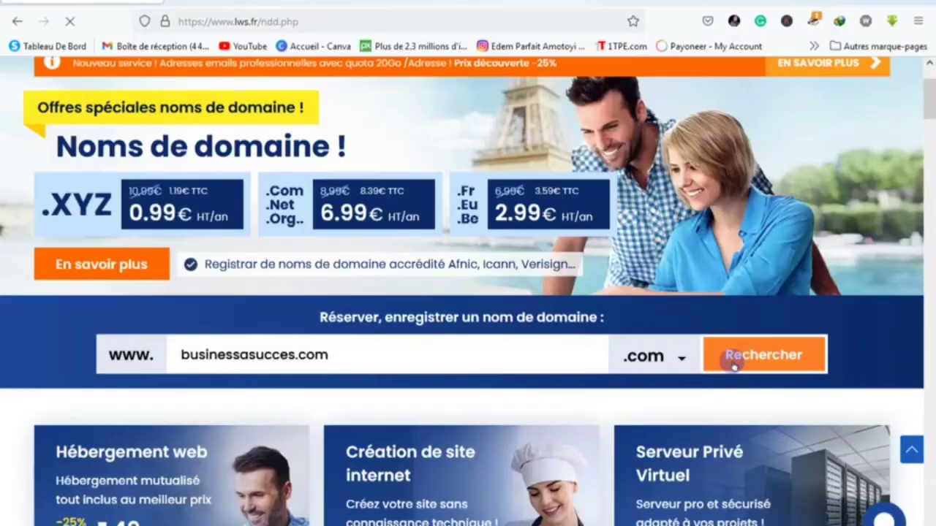
click(501, 351)
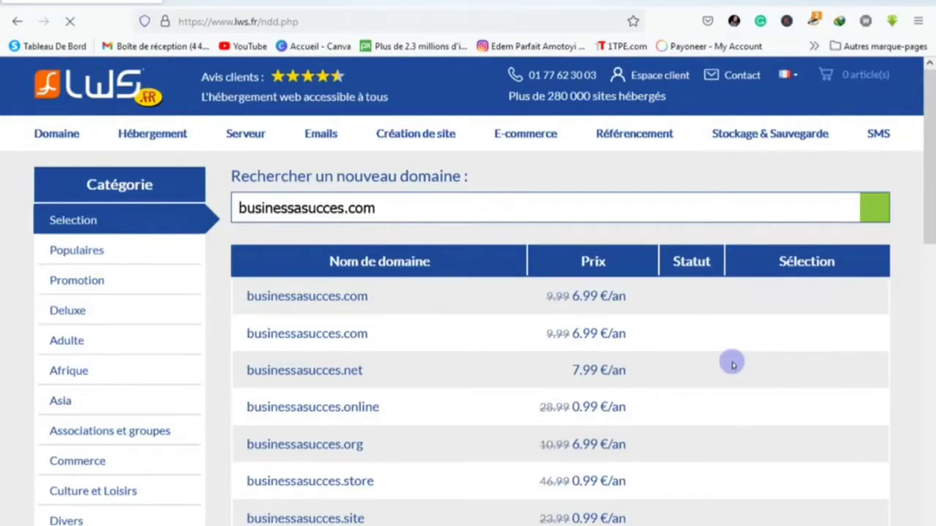
Add the first businessasucces.com result to the cart and proceed to order it
scroll(733, 364, down, 1)
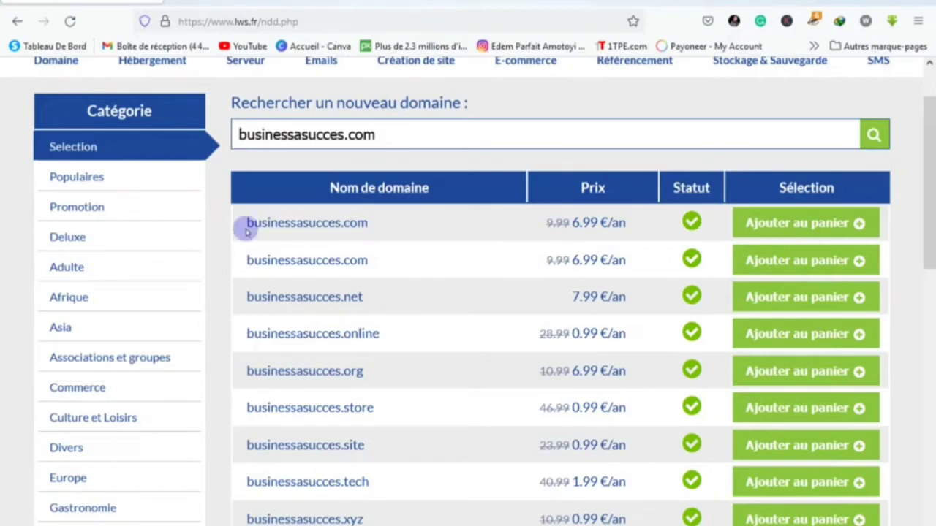
click(817, 223)
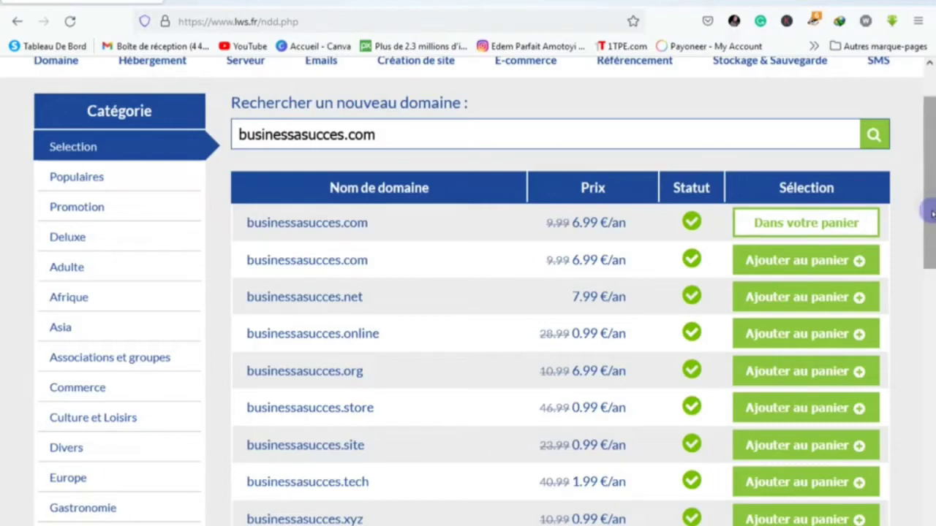
scroll(932, 214, down, 5)
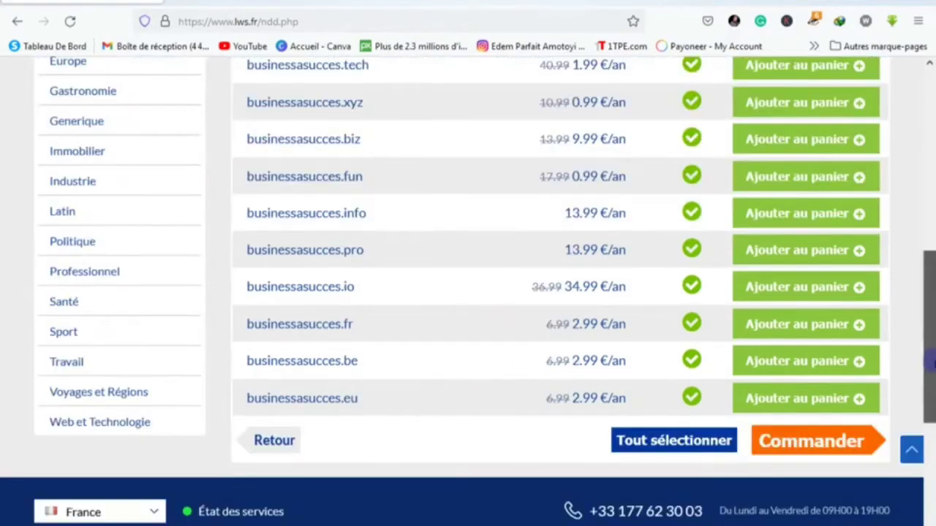
click(773, 443)
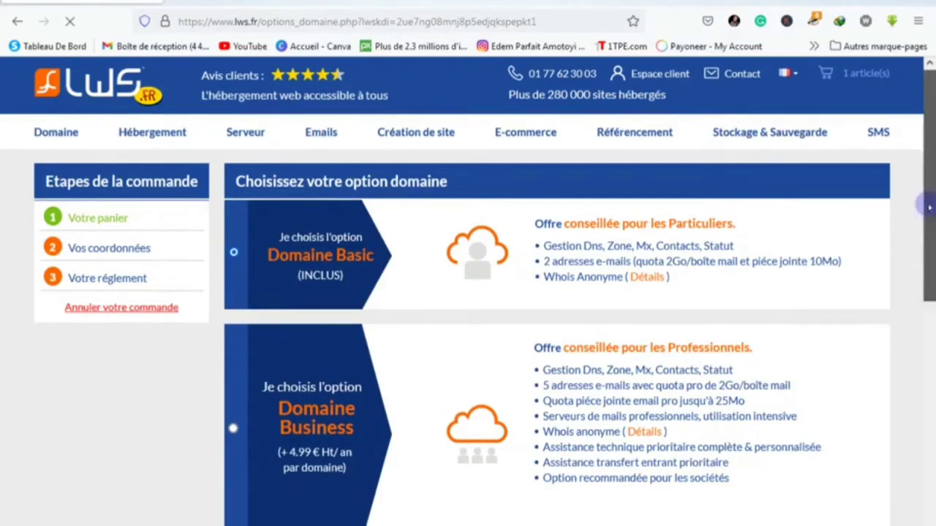
Keep the included Domaine Basic option for the domain and continue the order
scroll(468, 293, down, 1)
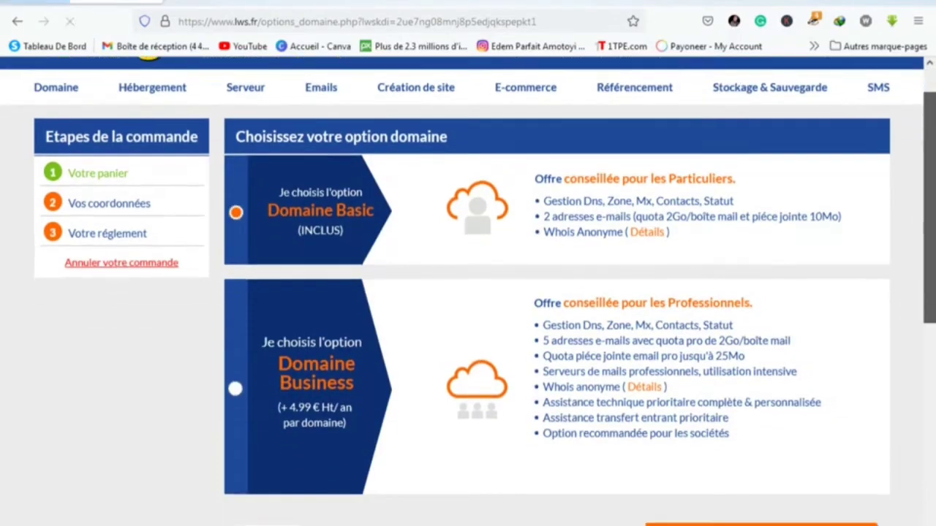
drag(930, 201, 929, 209)
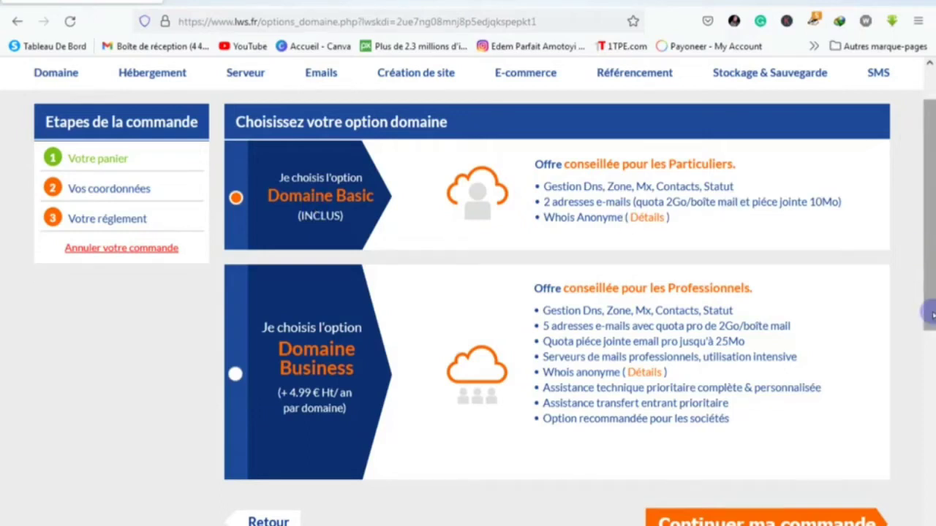
scroll(802, 406, down, 1)
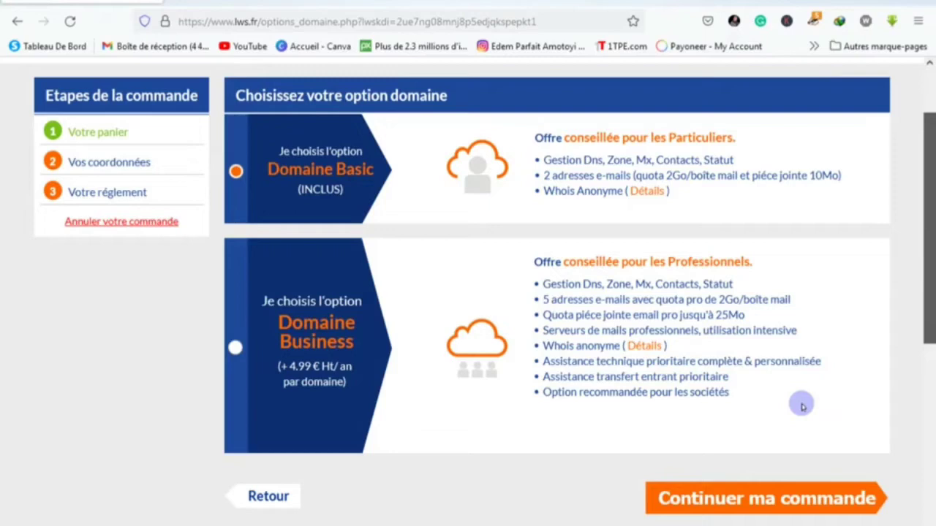
scroll(802, 407, down, 2)
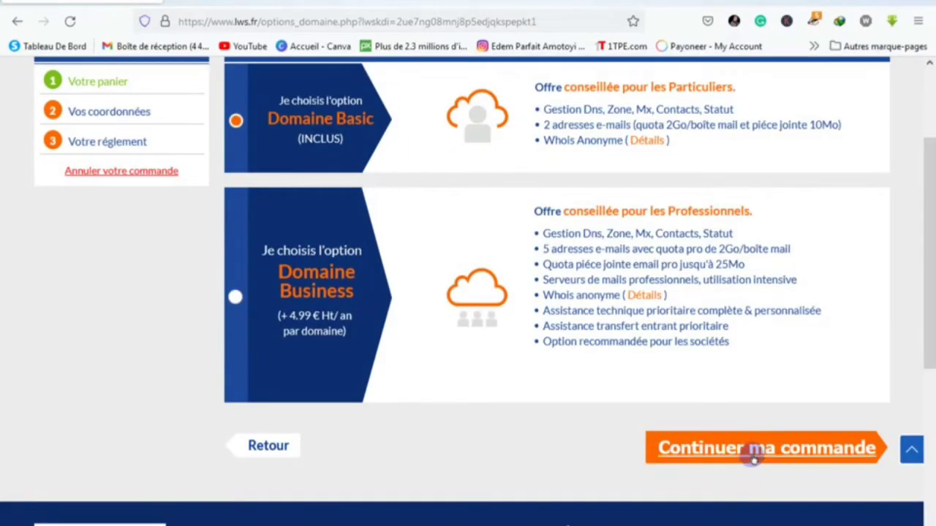
click(754, 460)
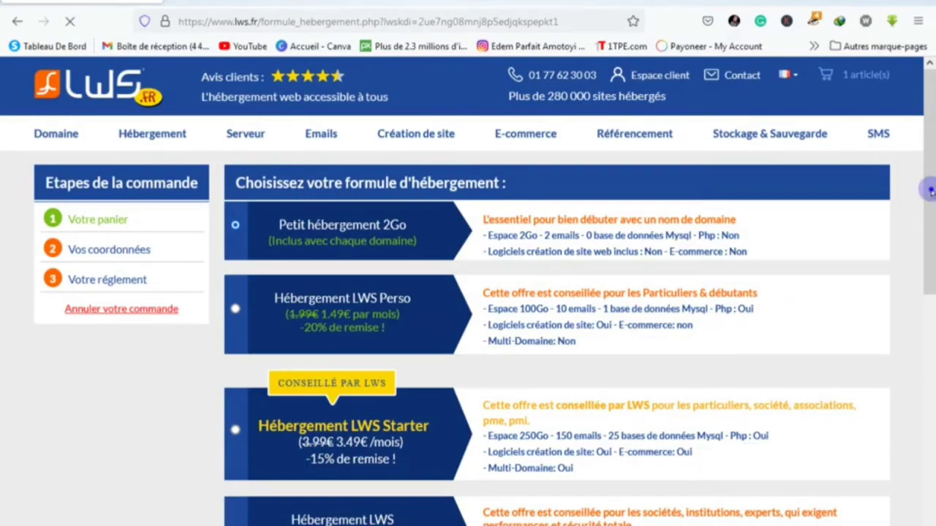
Choose the Hébergement LWS Perso hosting plan and continue the order
drag(931, 191, 931, 252)
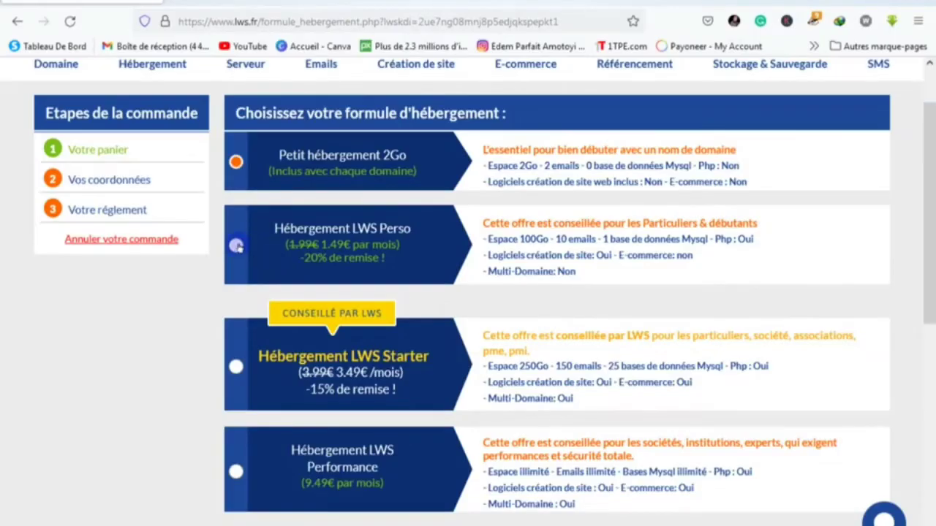
click(237, 248)
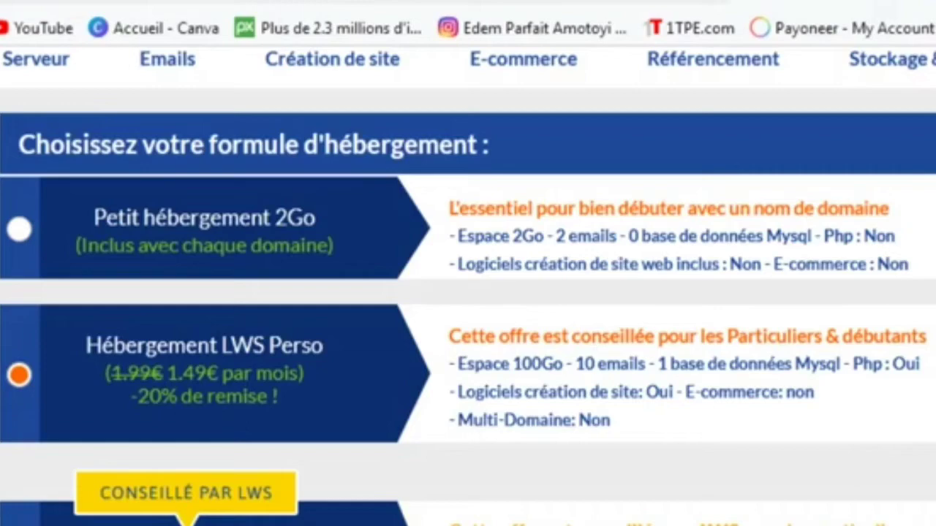
scroll(468, 293, down, 3)
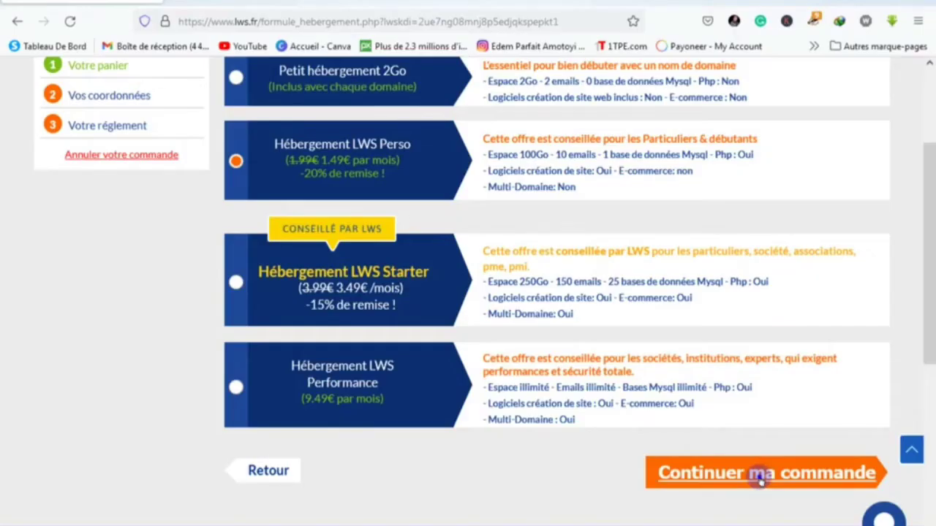
click(761, 475)
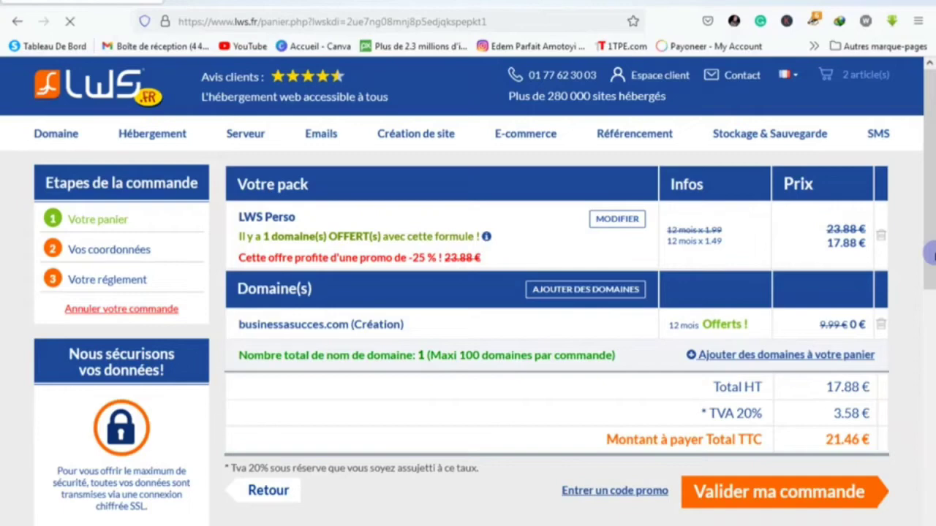
scroll(926, 236, down, 1)
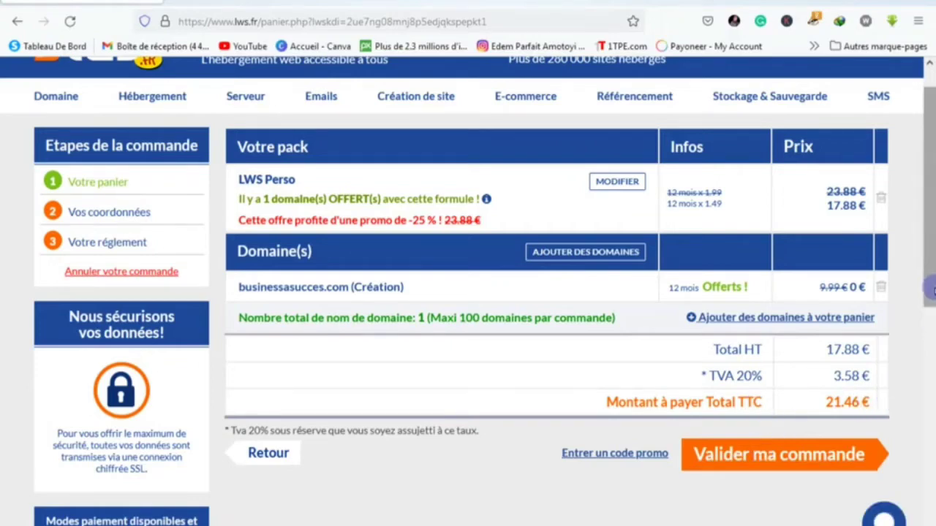
drag(931, 288, 912, 322)
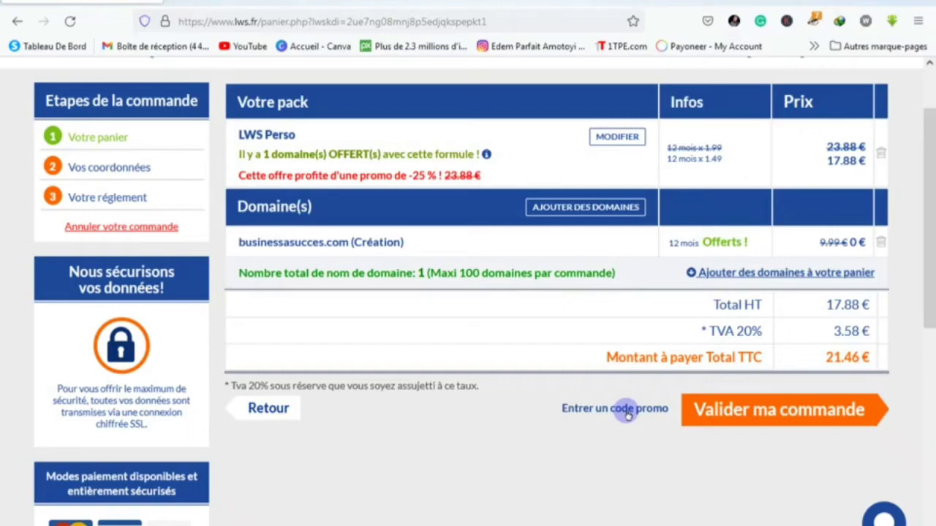
click(627, 412)
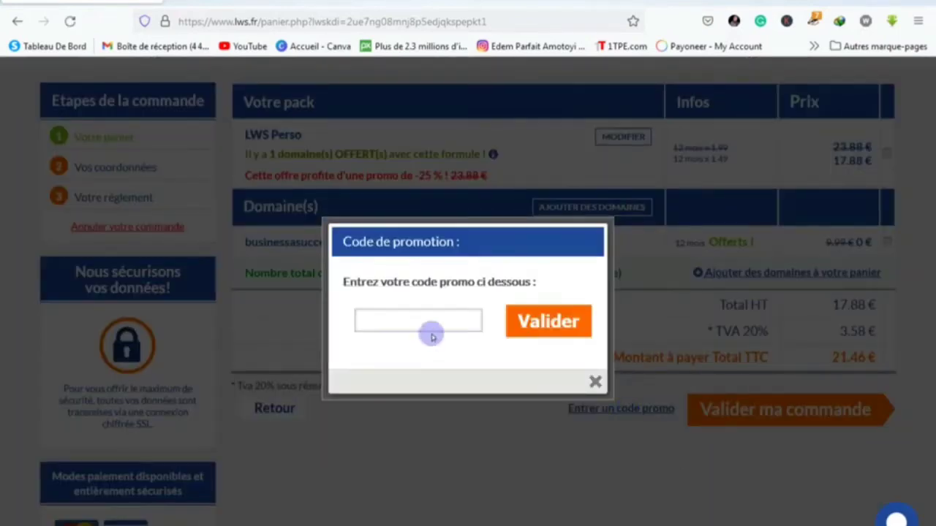
click(447, 321)
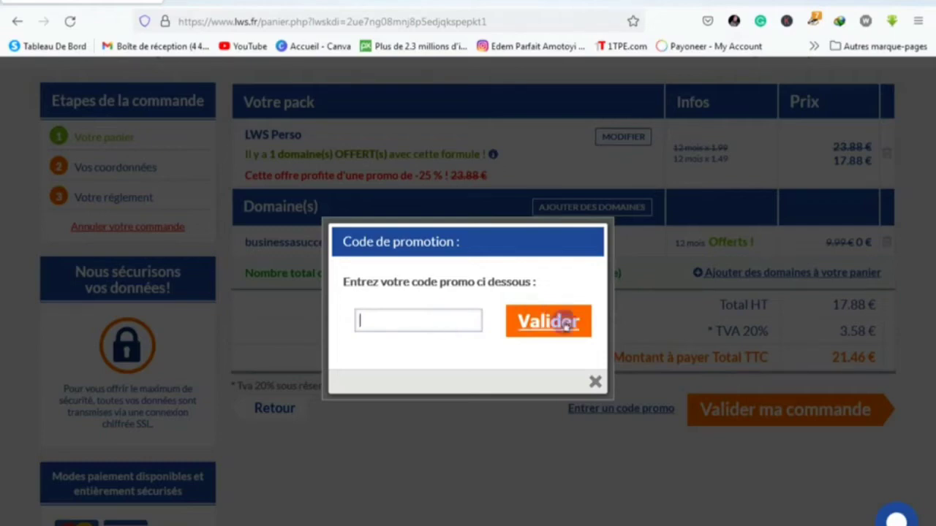
click(594, 382)
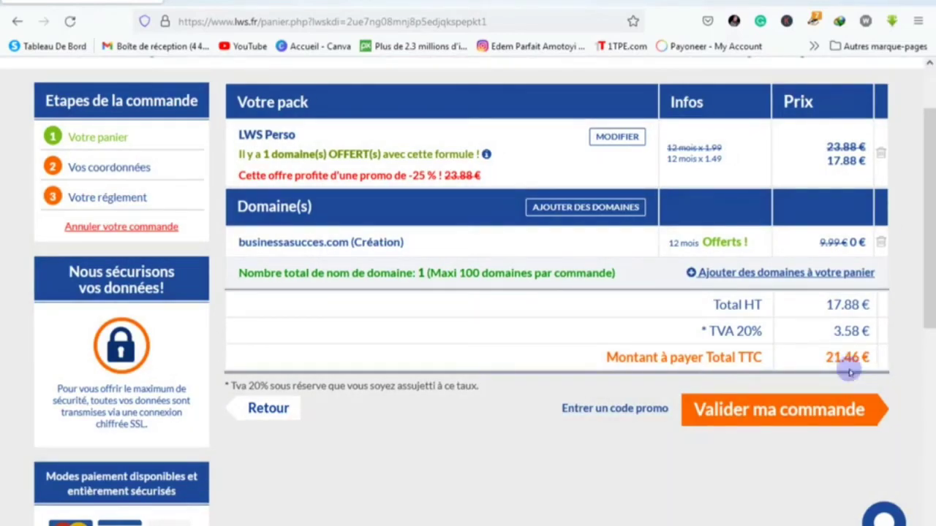
Validate the order in the cart and answer "non" to already being an LWS client
click(839, 426)
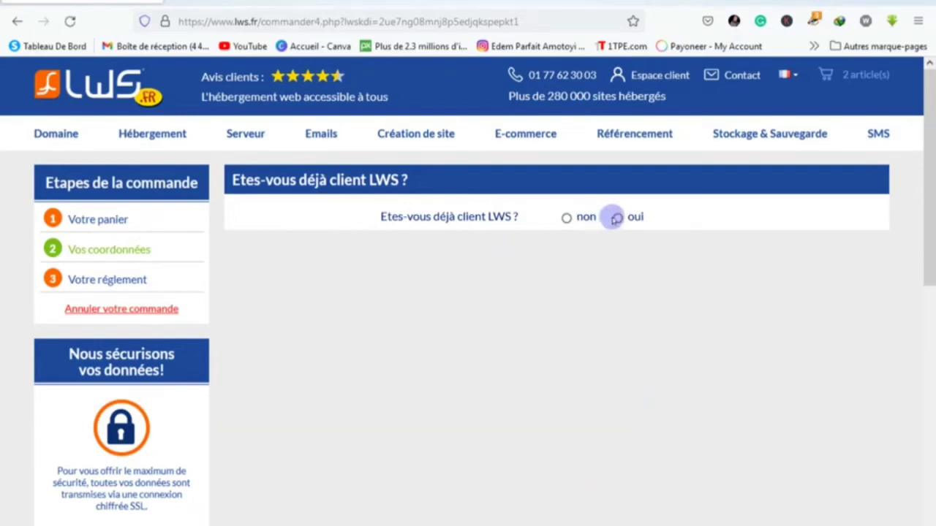
click(567, 218)
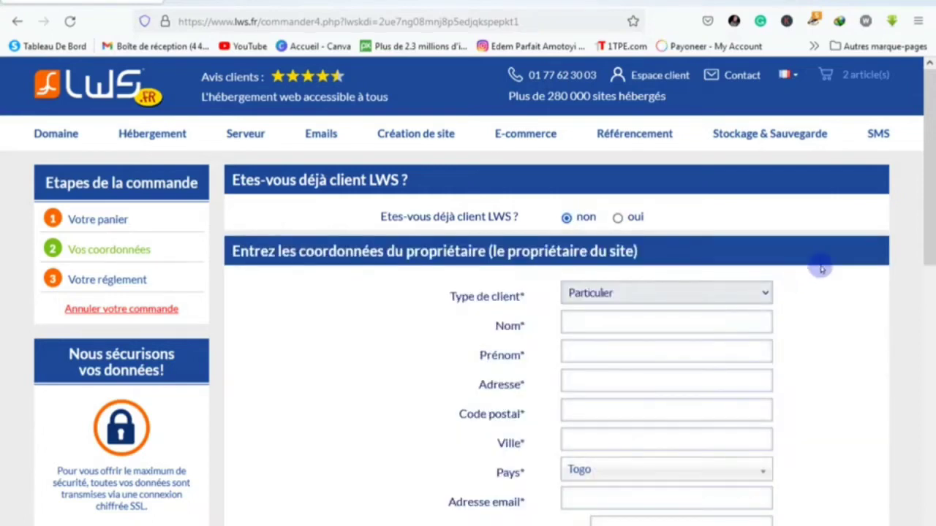
Continue the order from the owner details form, keeping no separate billing details and businessasucces.com as the main domain
scroll(789, 236, down, 3)
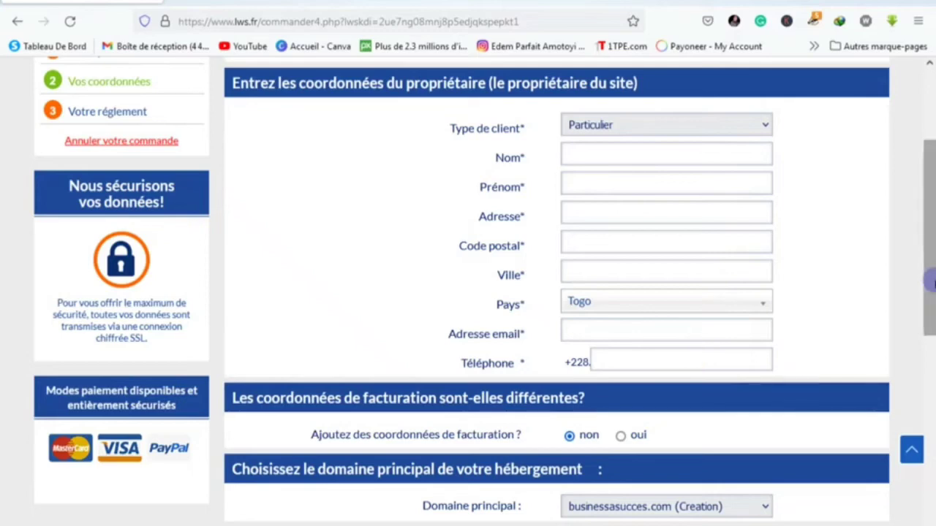
drag(931, 286, 930, 370)
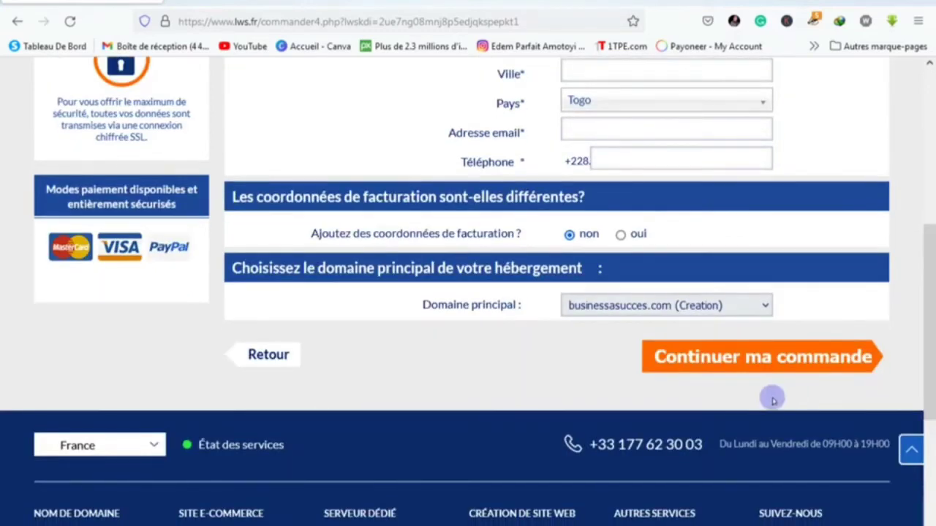
click(784, 357)
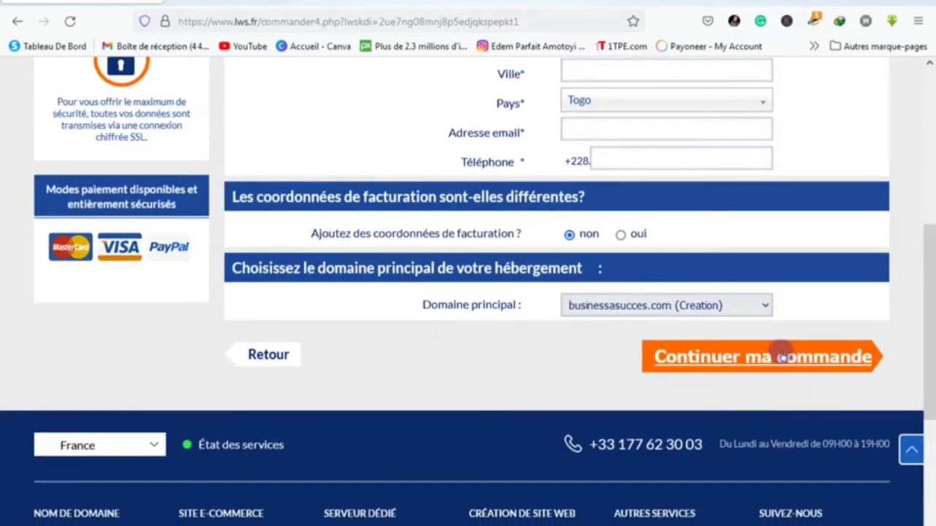